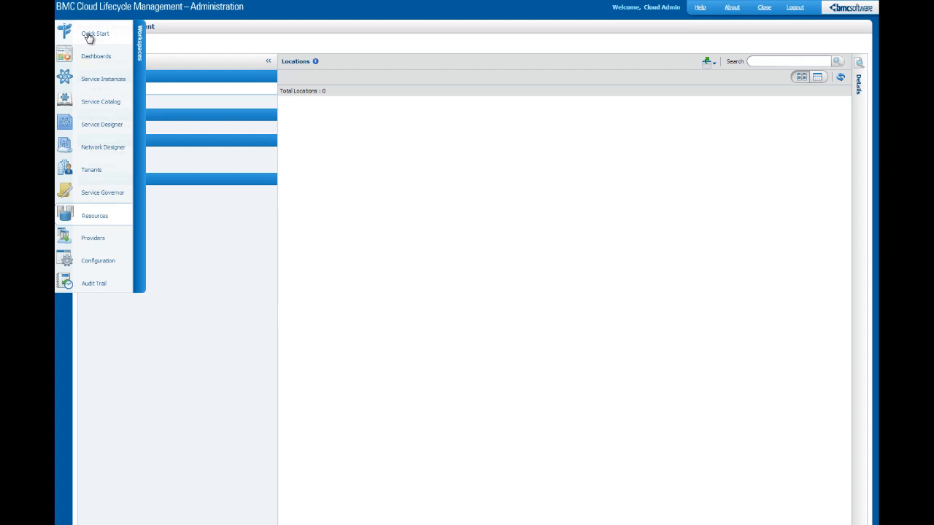
From Quick Start, look over all setup tasks, then launch the New Amazon Setup wizard.
{"action": "left_click", "coordinate": [88, 37]}
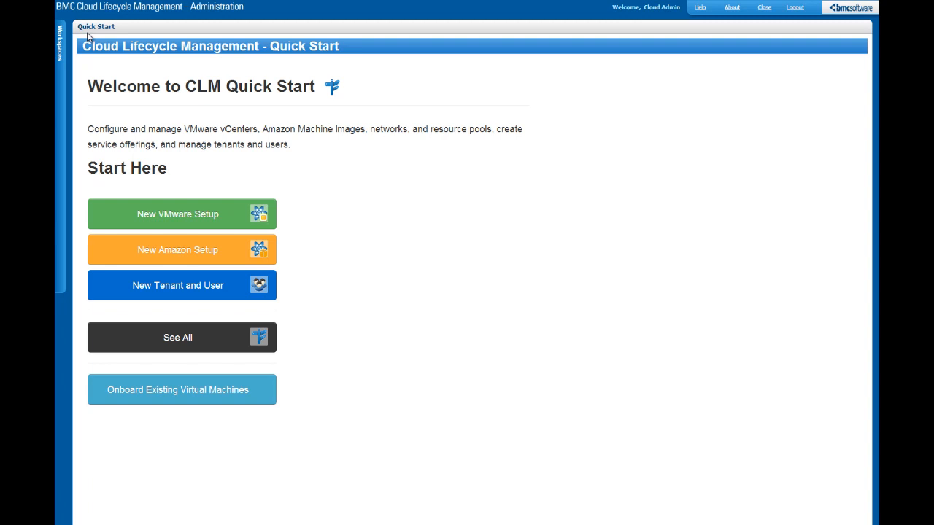
{"action": "left_click", "coordinate": [182, 334]}
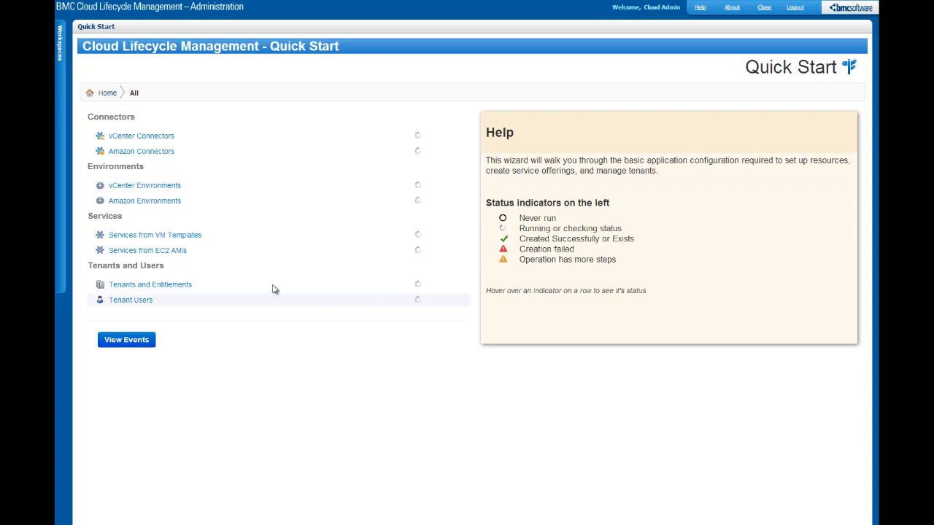
{"action": "left_click", "coordinate": [110, 95]}
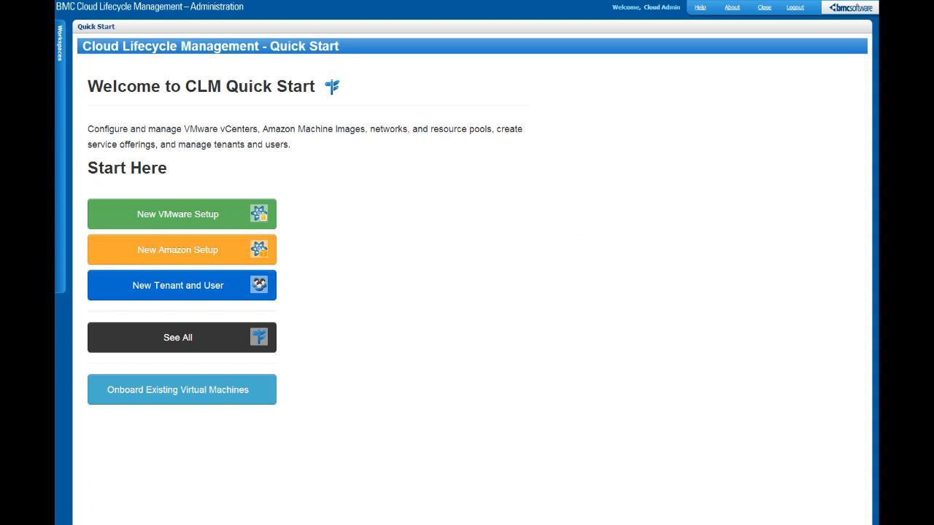
{"action": "left_click", "coordinate": [214, 252]}
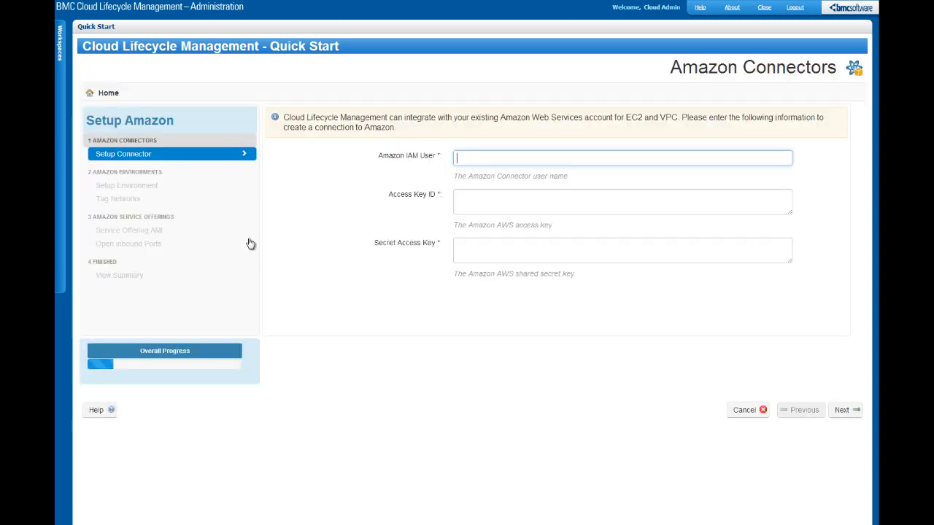
Create the Amazon connector from the demo IAM user name and the pasted access key ID and secret key.
{"action": "type", "text": "bmc_demo"}
{"action": "key", "text": "Tab"}
{"action": "left_click", "coordinate": [504, 200]}
{"action": "key", "text": "ctrl+v"}
{"action": "key", "text": "Tab"}
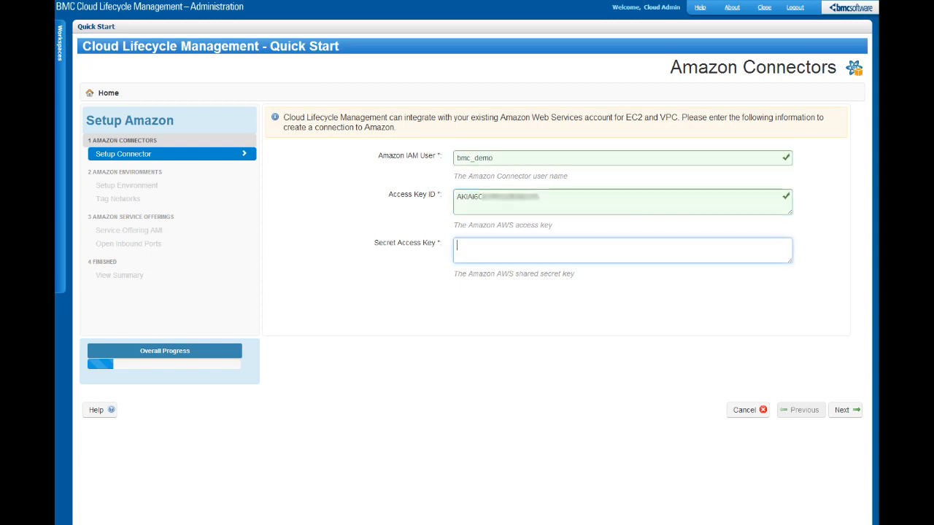
{"action": "key", "text": "ctrl+v"}
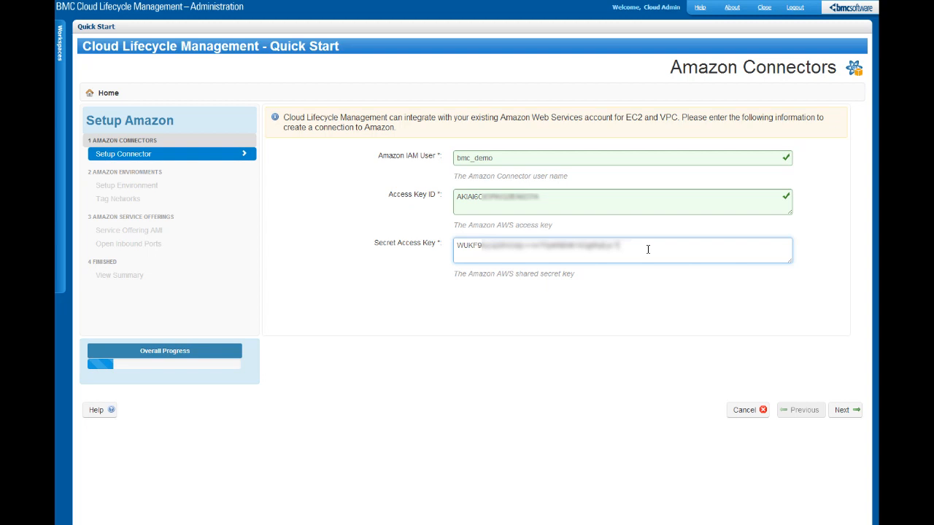
{"action": "key", "text": "Tab"}
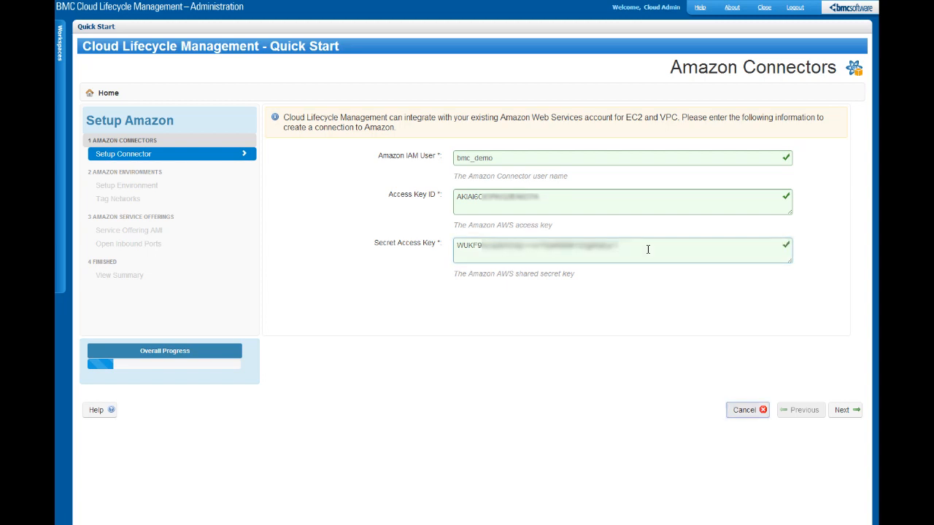
{"action": "left_click", "coordinate": [843, 413]}
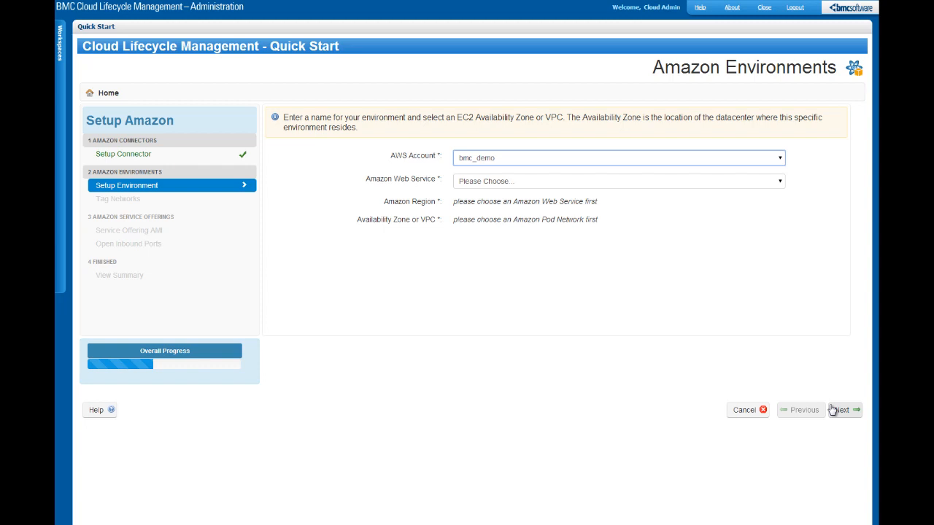
Set up an EC2 environment in the US East (Northern Virginia) region.
{"action": "left_click", "coordinate": [780, 183]}
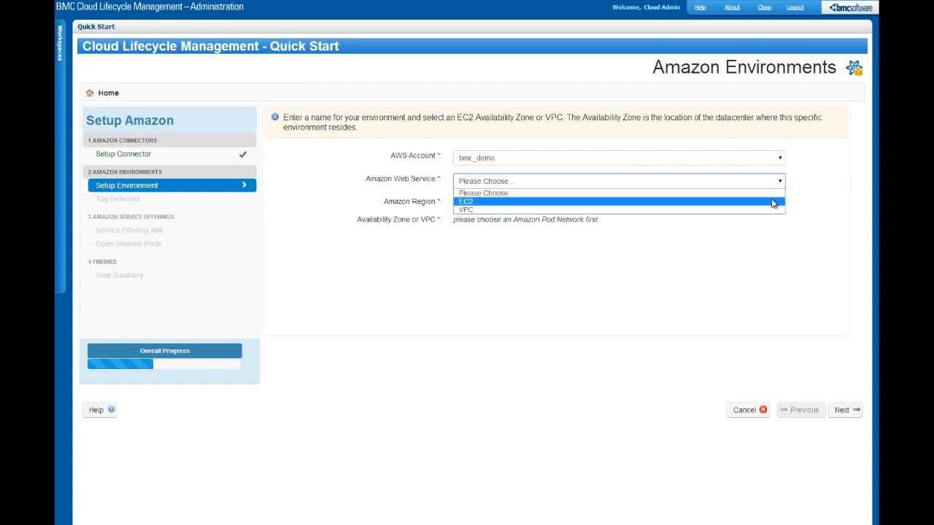
{"action": "left_click", "coordinate": [774, 202]}
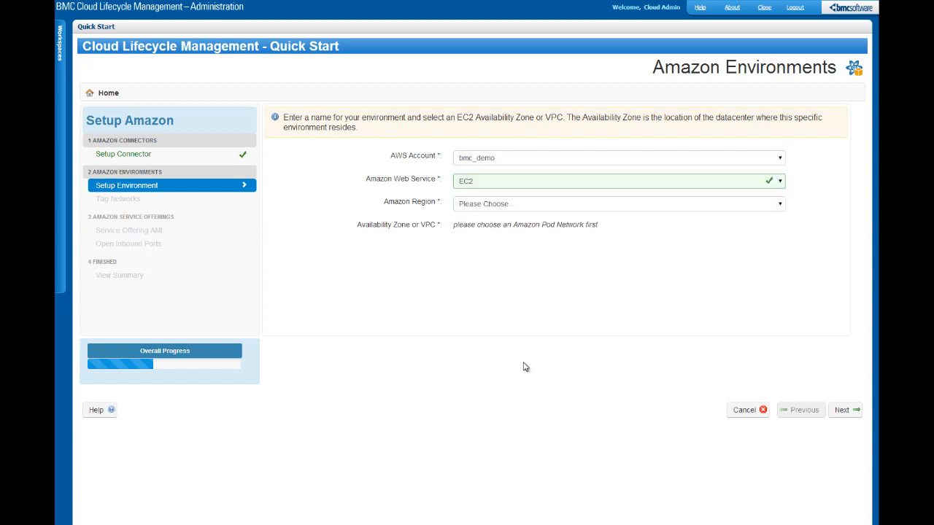
{"action": "left_click", "coordinate": [780, 207]}
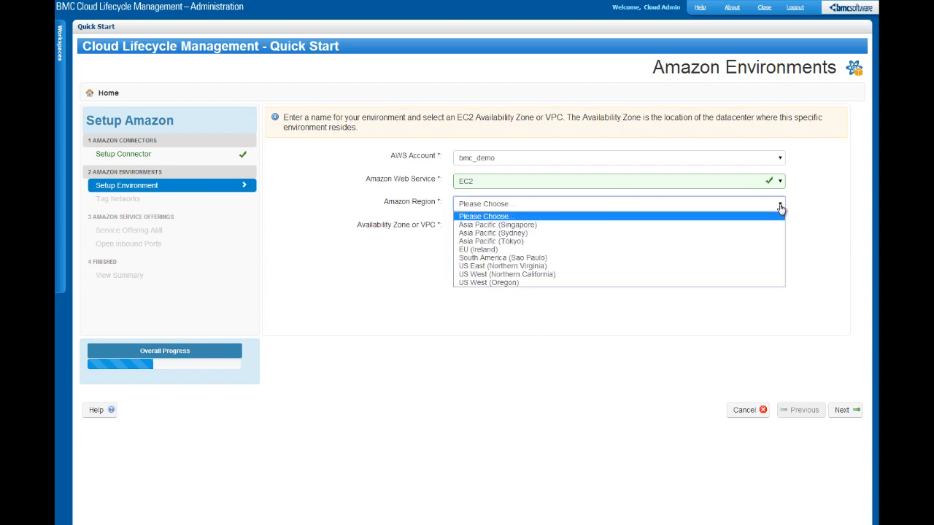
{"action": "left_click", "coordinate": [747, 267]}
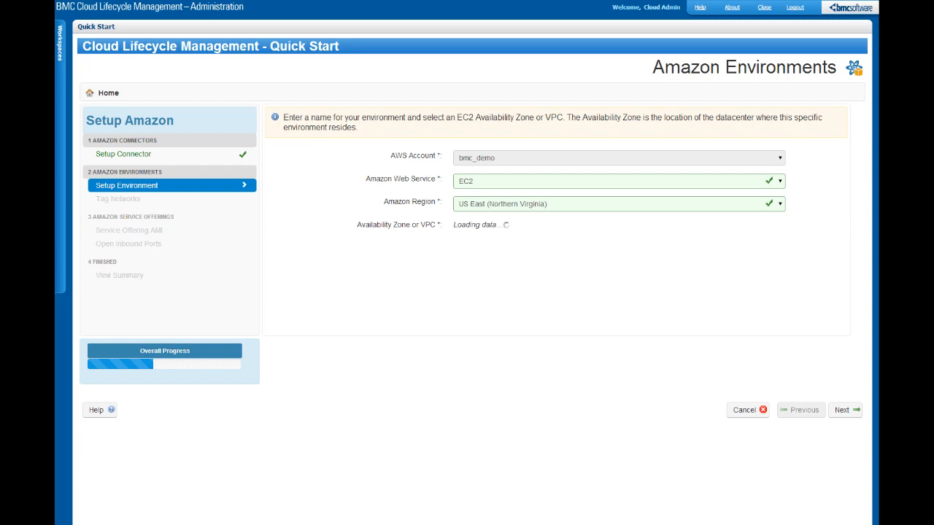
{"action": "left_click", "coordinate": [847, 410]}
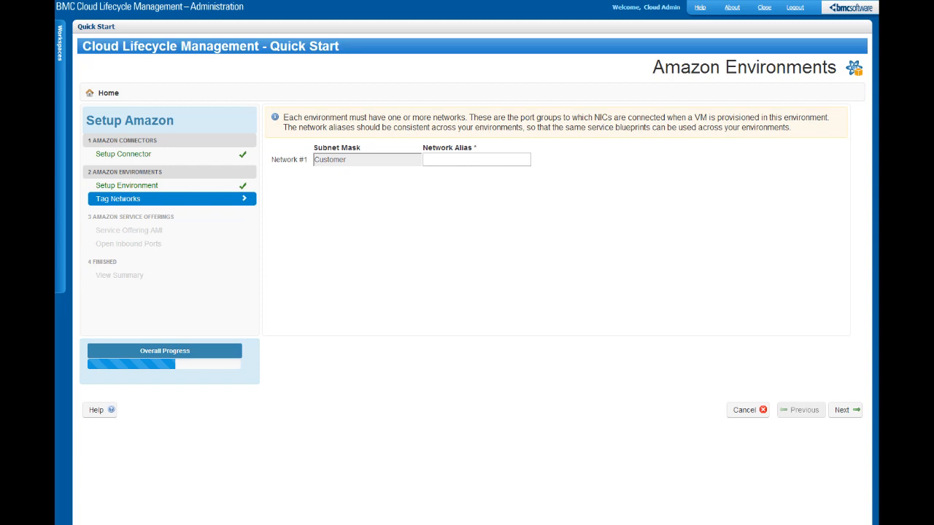
Tag the subnet with the network alias 'Web Network'.
{"action": "left_click", "coordinate": [482, 161]}
{"action": "type", "text": "Web Network"}
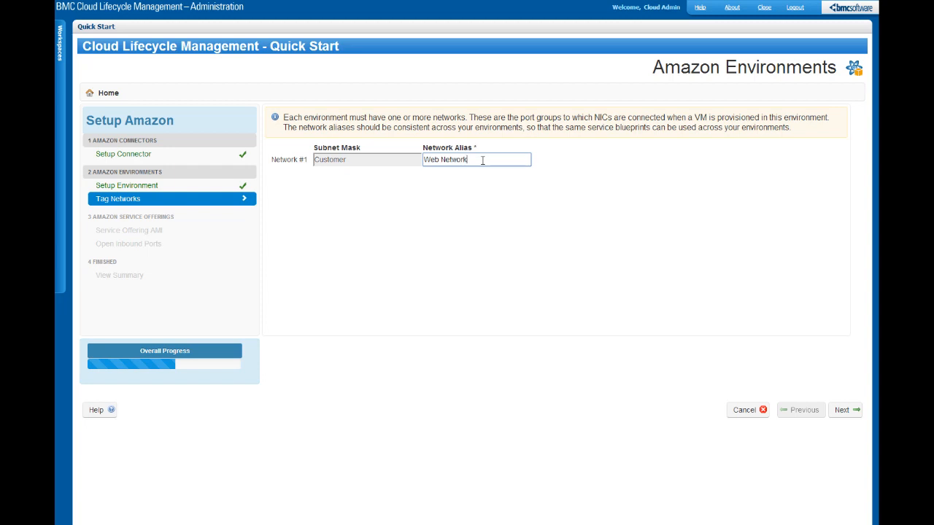
{"action": "left_click", "coordinate": [842, 411]}
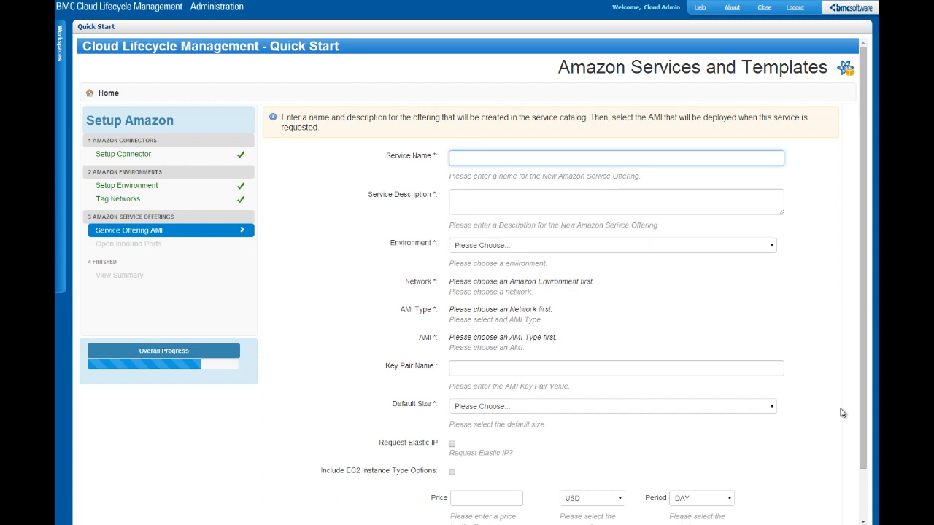
Name the service offering 'Red Hat 6.3' with the description 'Red Hat 6.3 on Amazon EC2'.
{"action": "left_click", "coordinate": [574, 157]}
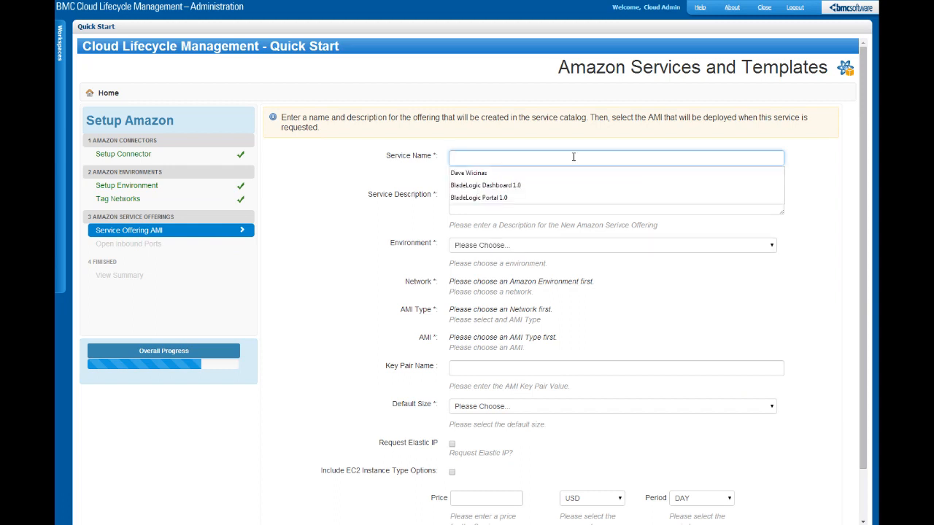
{"action": "type", "text": "Red "}
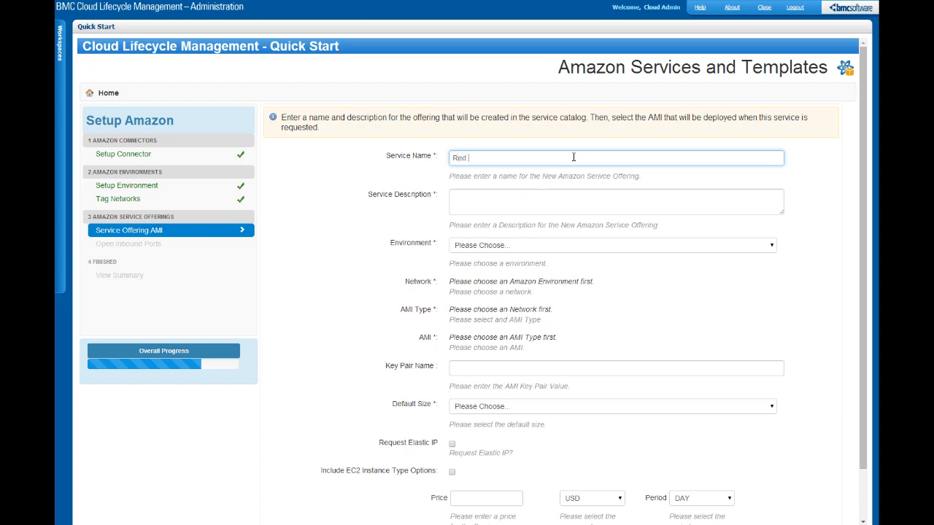
{"action": "type", "text": "Hat 6.3"}
{"action": "key", "text": "Tab"}
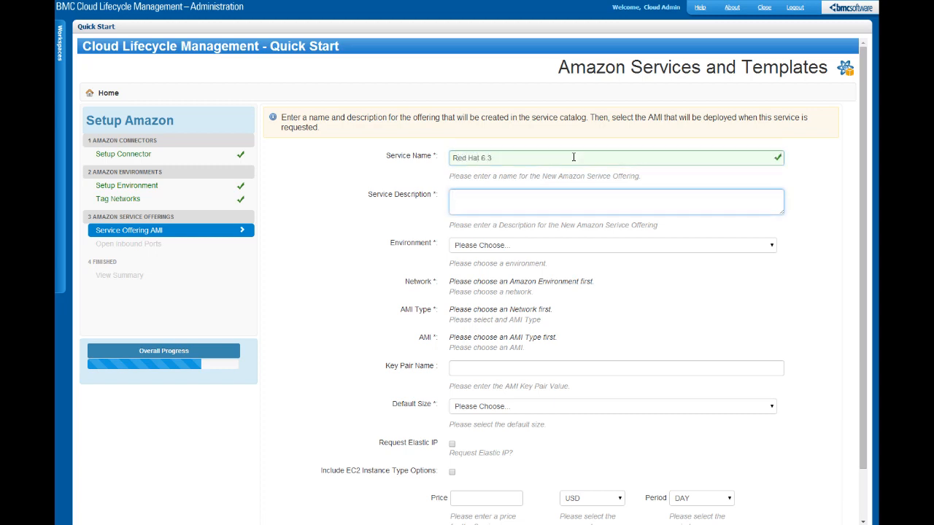
{"action": "type", "text": "Red Hat 6.3 on Amazon EC2"}
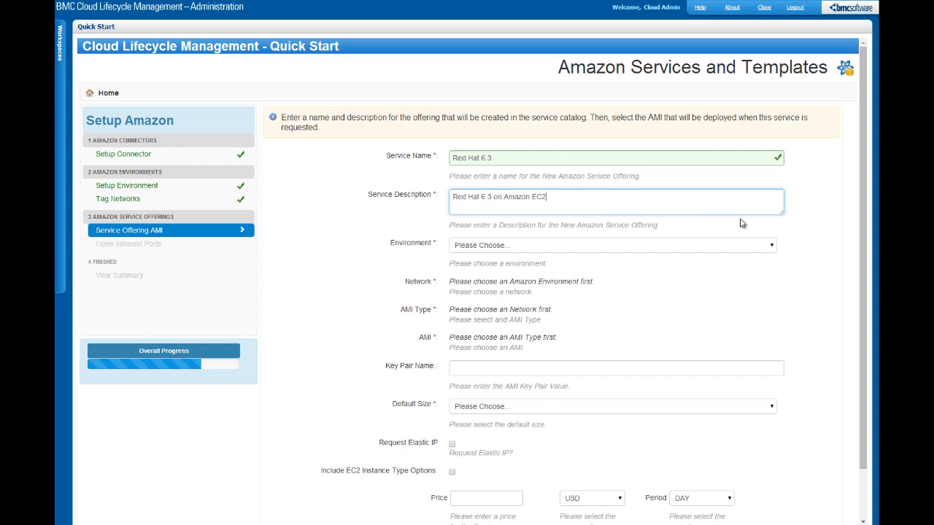
Place the offering in environment bmc_demo:us-east-1a on the Web Network.
{"action": "left_click", "coordinate": [770, 247]}
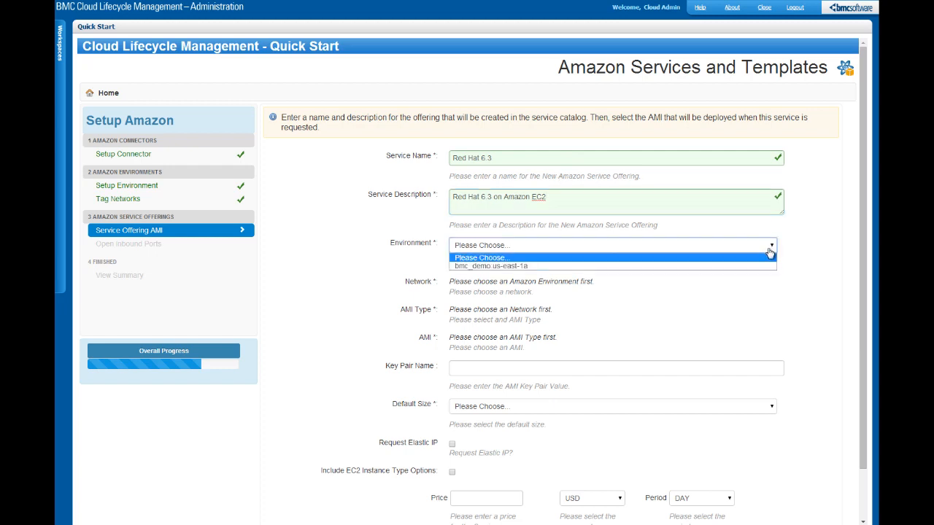
{"action": "left_click", "coordinate": [766, 265]}
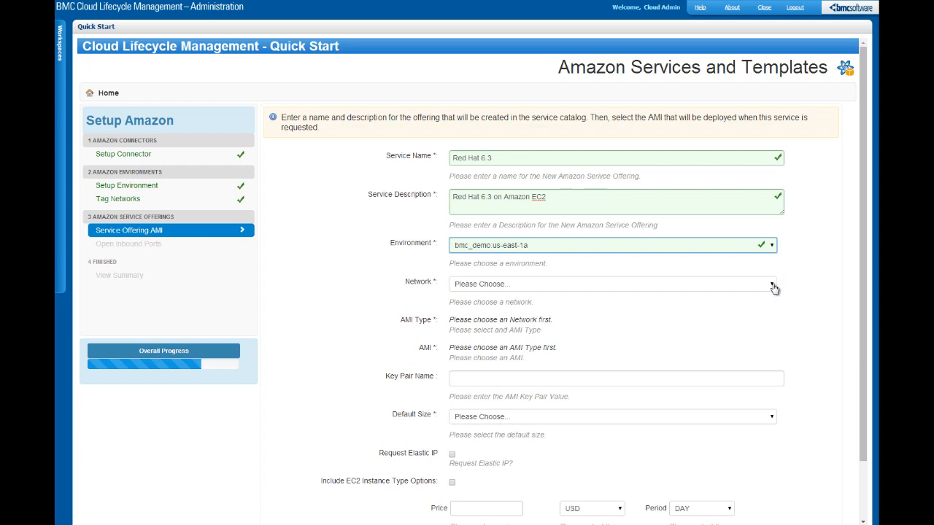
{"action": "left_click", "coordinate": [772, 286]}
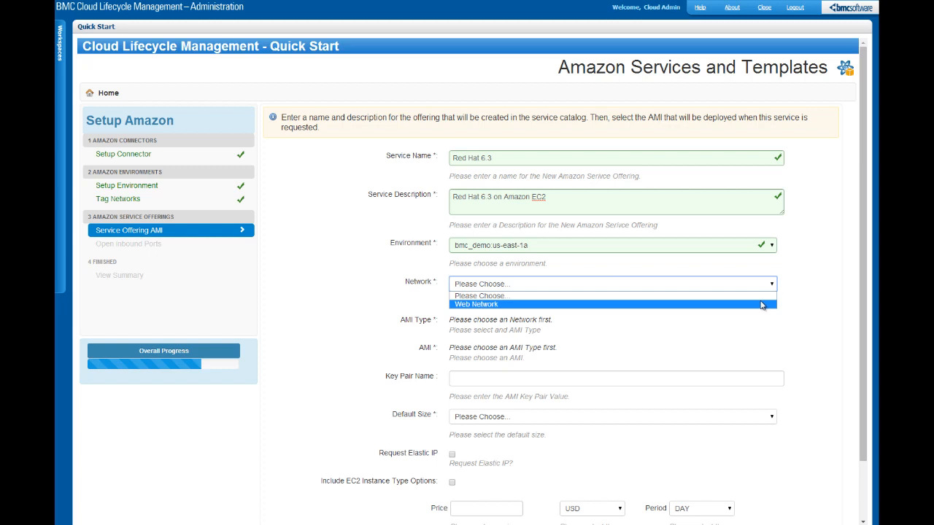
{"action": "left_click", "coordinate": [761, 305]}
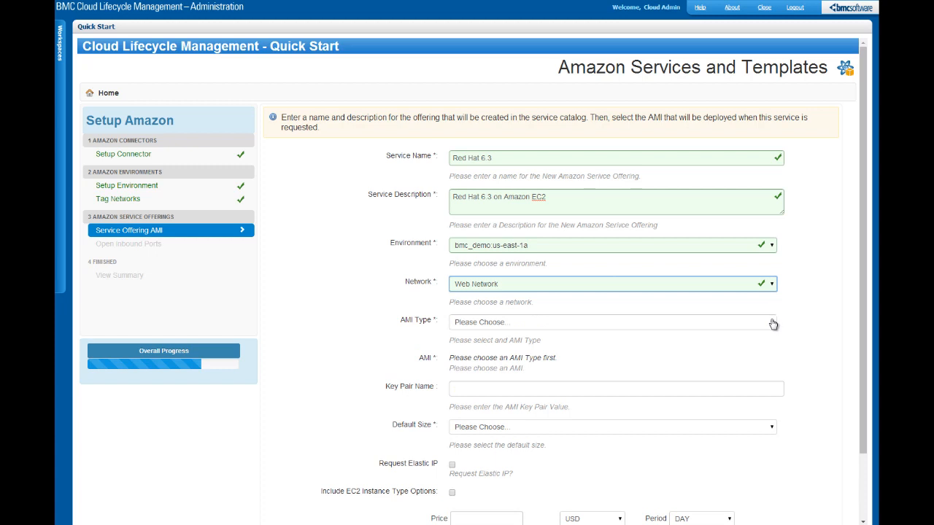
Use the owned RSCD_8.5.00.273 AMI, key pair kpname01 and t1.micro default size.
{"action": "left_click", "coordinate": [772, 322]}
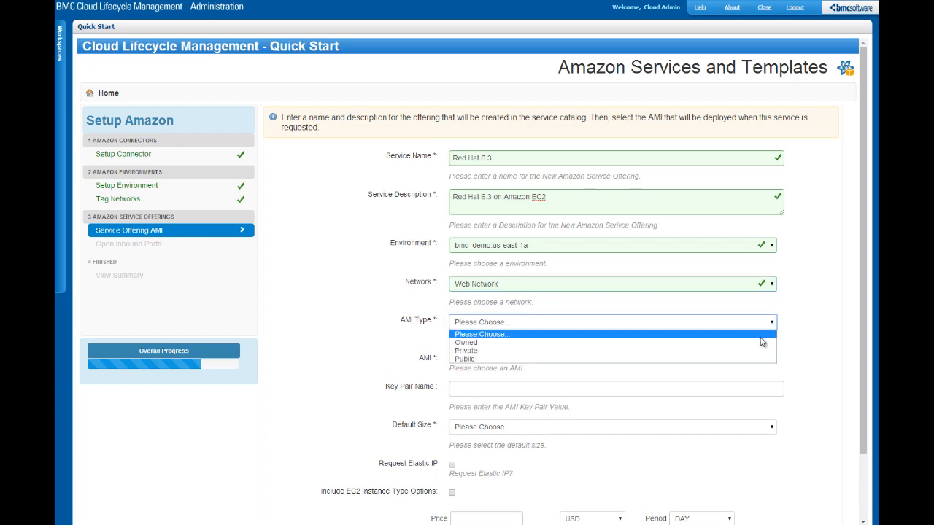
{"action": "left_click", "coordinate": [761, 343]}
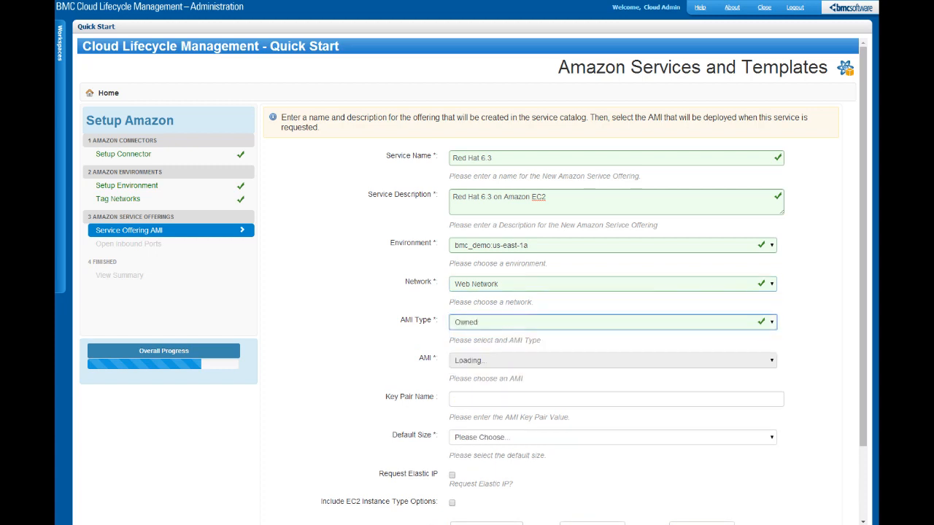
{"action": "left_click", "coordinate": [771, 364]}
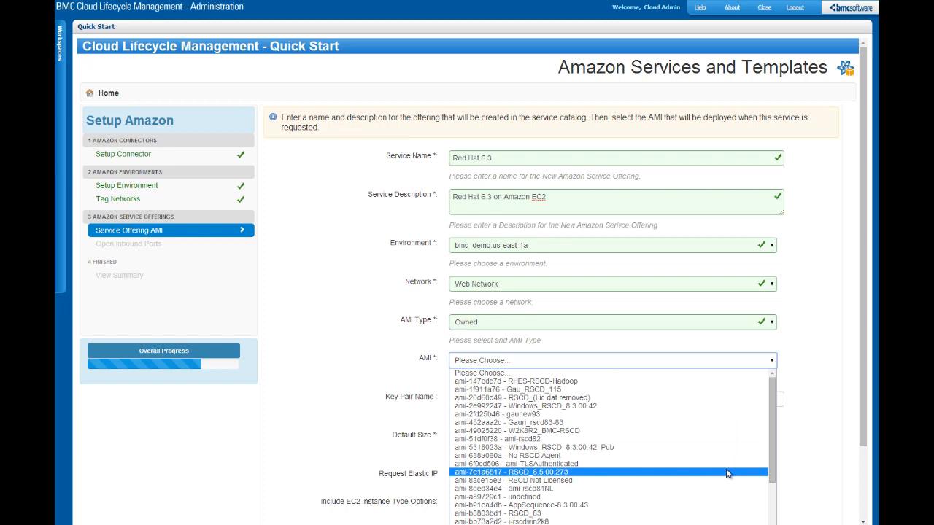
{"action": "left_click", "coordinate": [726, 473]}
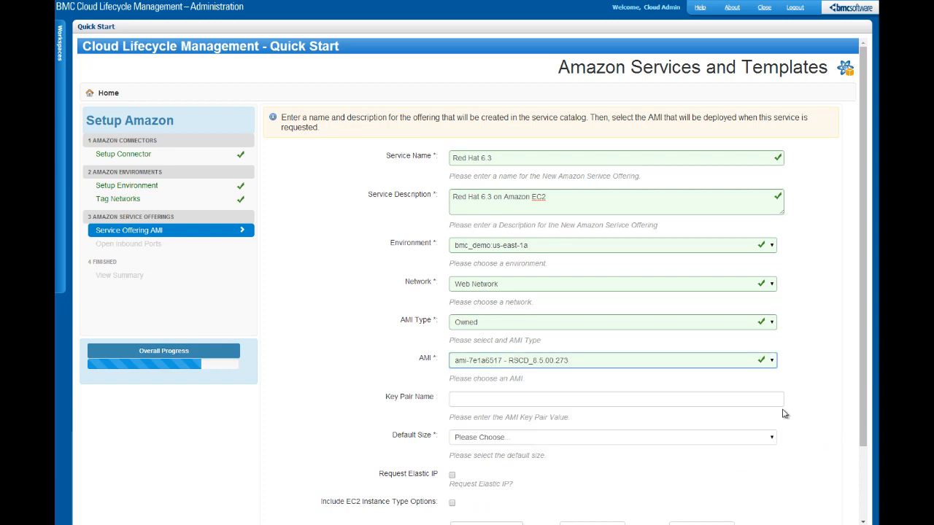
{"action": "left_click", "coordinate": [689, 399]}
{"action": "type", "text": "kpname"}
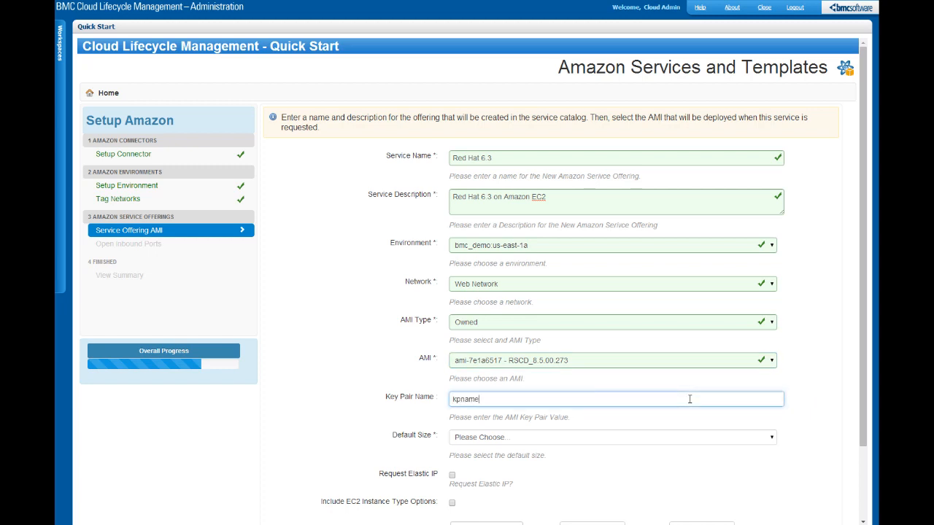
{"action": "type", "text": "01"}
{"action": "key", "text": "Tab"}
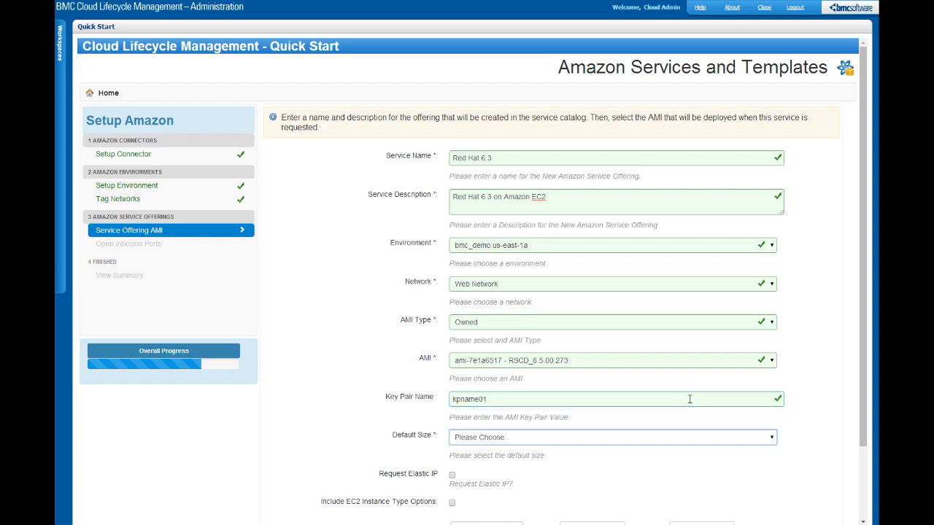
{"action": "left_click", "coordinate": [769, 438]}
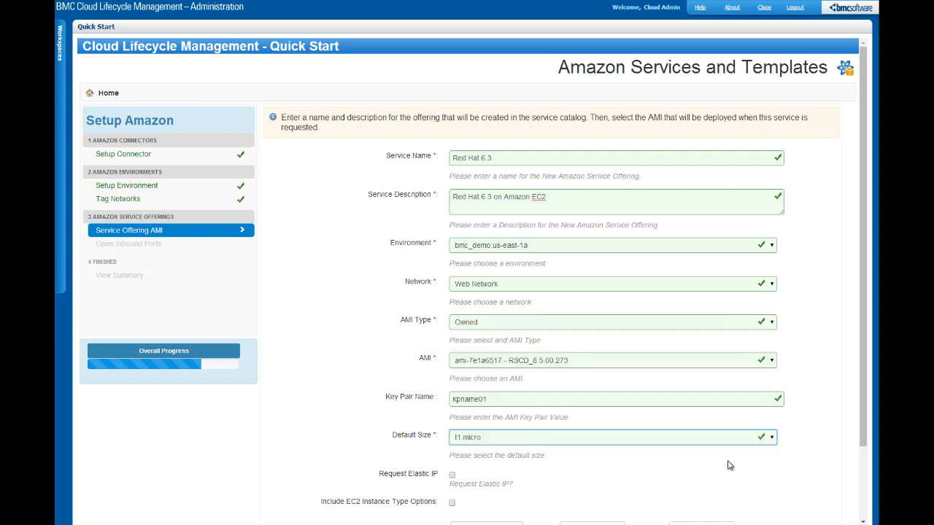
Enable elastic IP and instance type options, and price the offering at 75.00 per MONTH.
{"action": "left_click", "coordinate": [452, 475]}
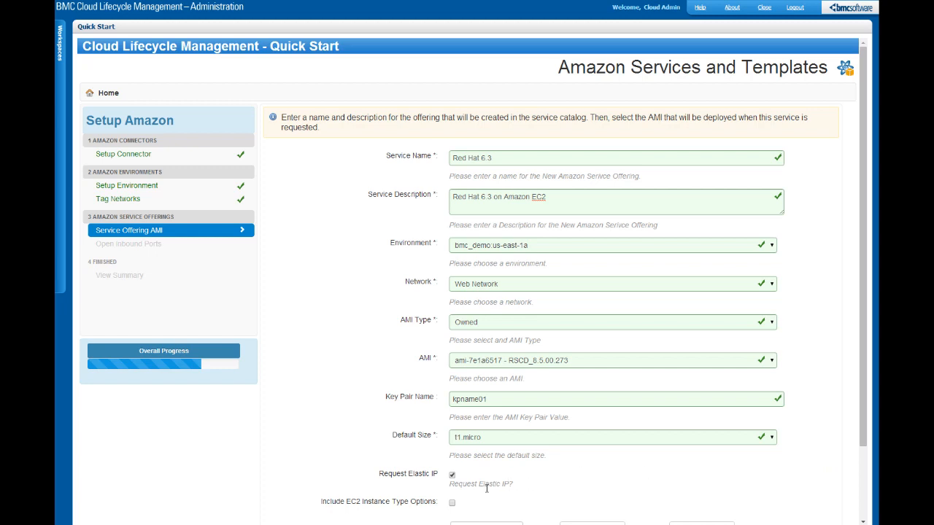
{"action": "left_click", "coordinate": [452, 504]}
{"action": "left_click_drag", "start_coordinate": [861, 348], "coordinate": [861, 438]}
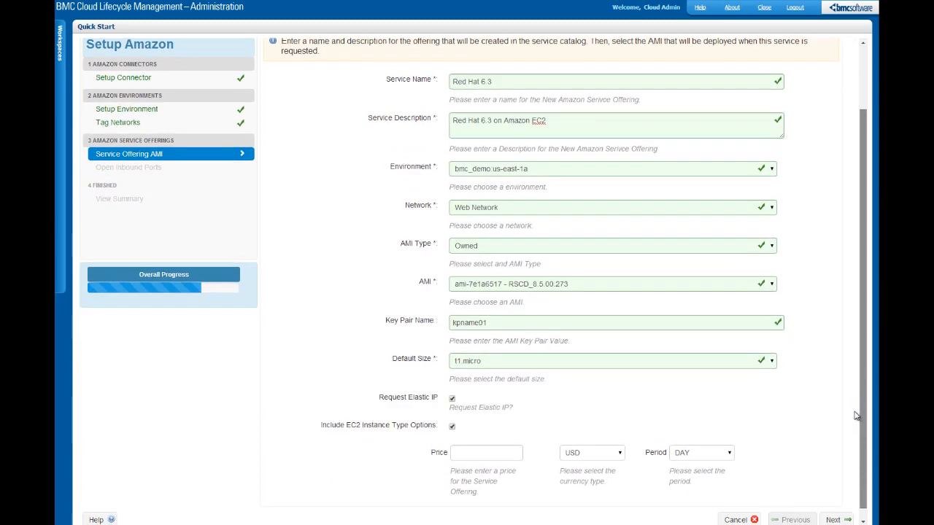
{"action": "left_click", "coordinate": [499, 454]}
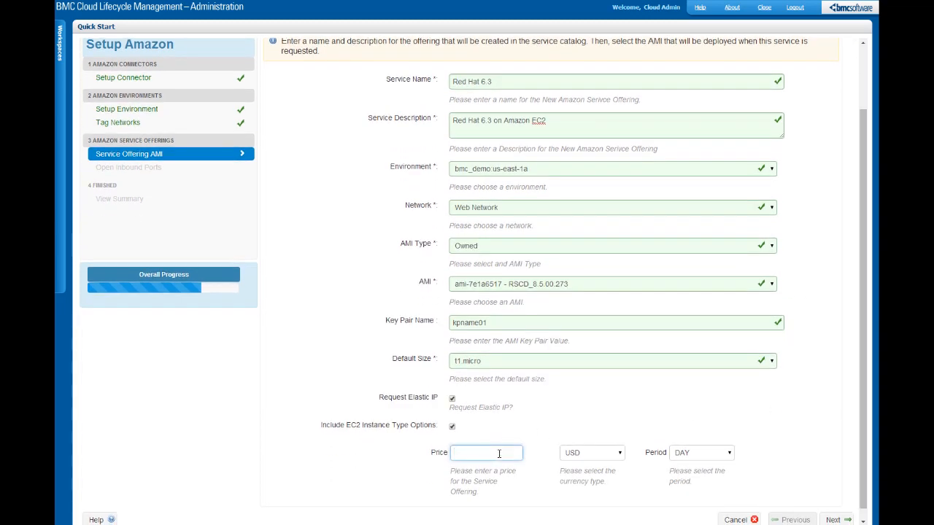
{"action": "type", "text": "70"}
{"action": "key", "text": "BackSpace"}
{"action": "type", "text": "5.00"}
{"action": "key", "text": "Tab"}
{"action": "key", "text": "Tab"}
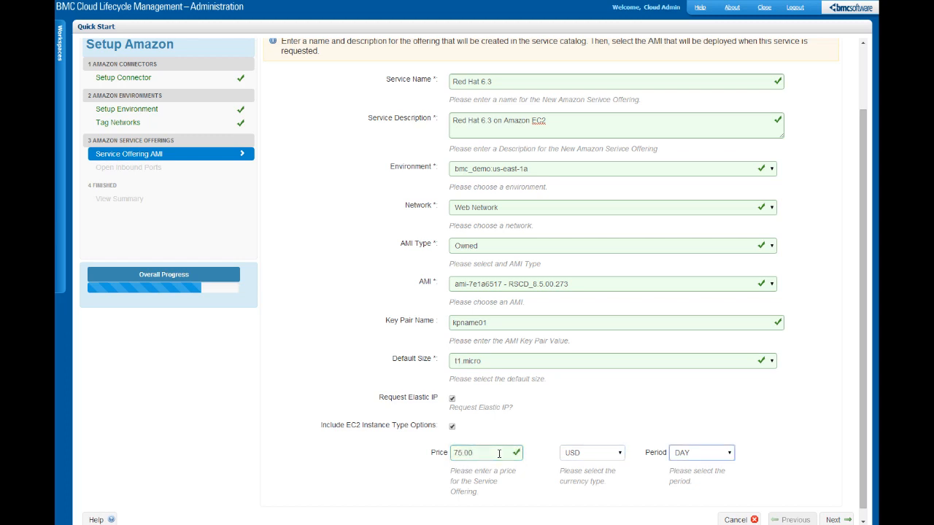
{"action": "left_click", "coordinate": [732, 457]}
{"action": "left_click", "coordinate": [718, 482]}
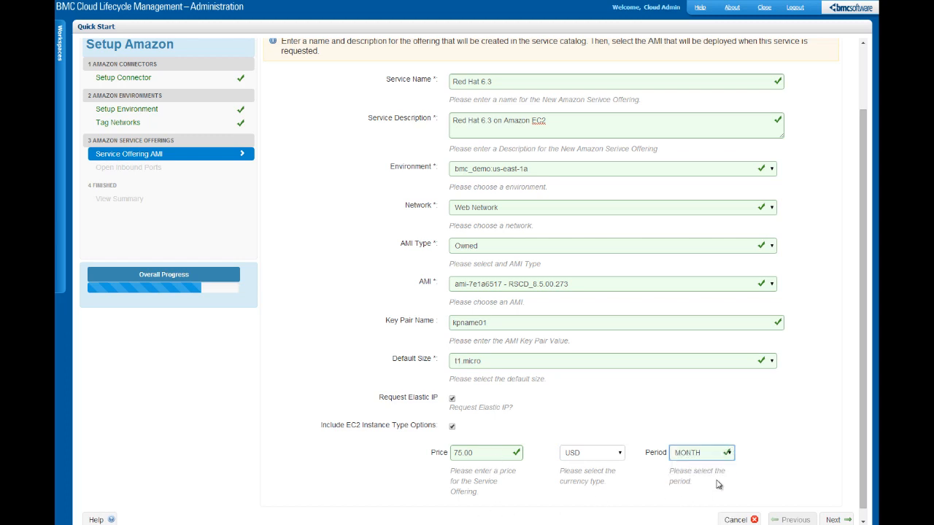
{"action": "left_click", "coordinate": [834, 520]}
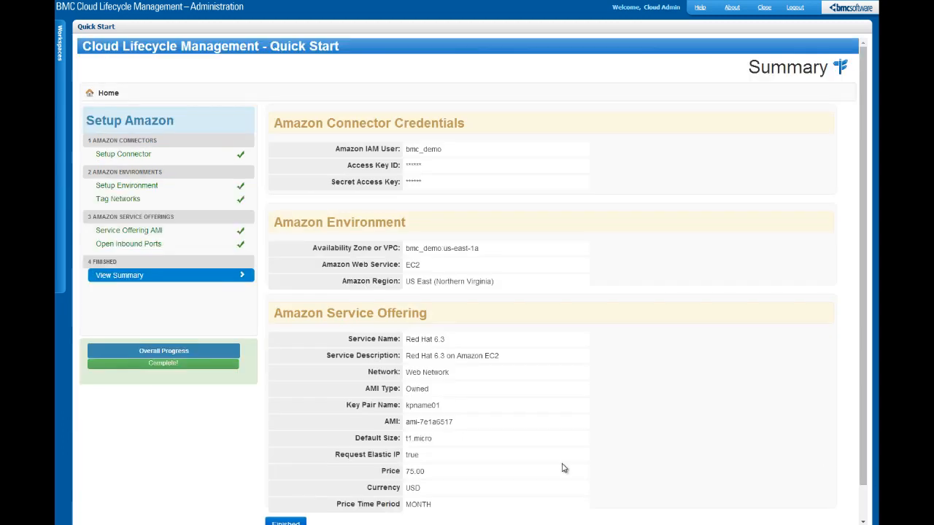
Review the Amazon setup summary and finish, returning to the Quick Start welcome page.
{"action": "left_click", "coordinate": [285, 522]}
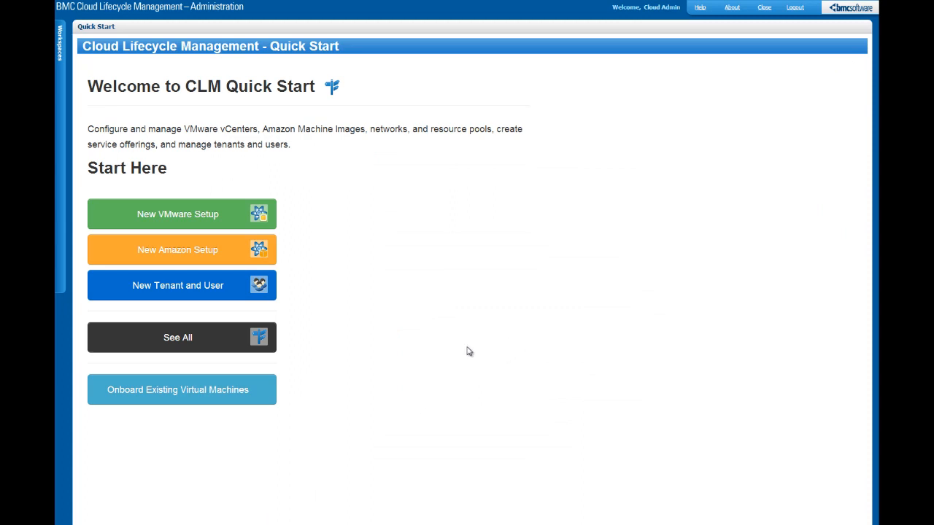
Create tenant 'IT Operations' in Concord, entitled to bmc_demo:us-east-1a and the Red Hat 6.3 offering.
{"action": "left_click", "coordinate": [192, 298]}
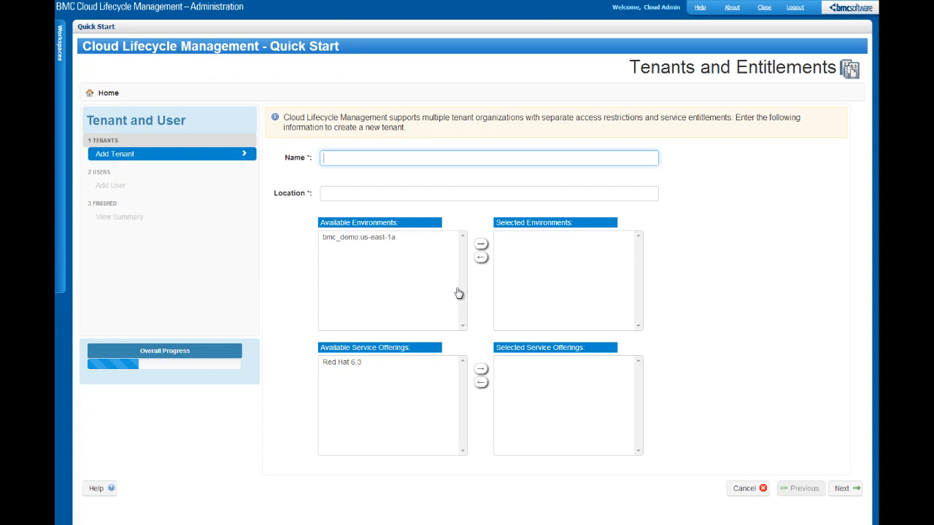
{"action": "type", "text": "IT Operations"}
{"action": "key", "text": "Tab"}
{"action": "type", "text": "Concord"}
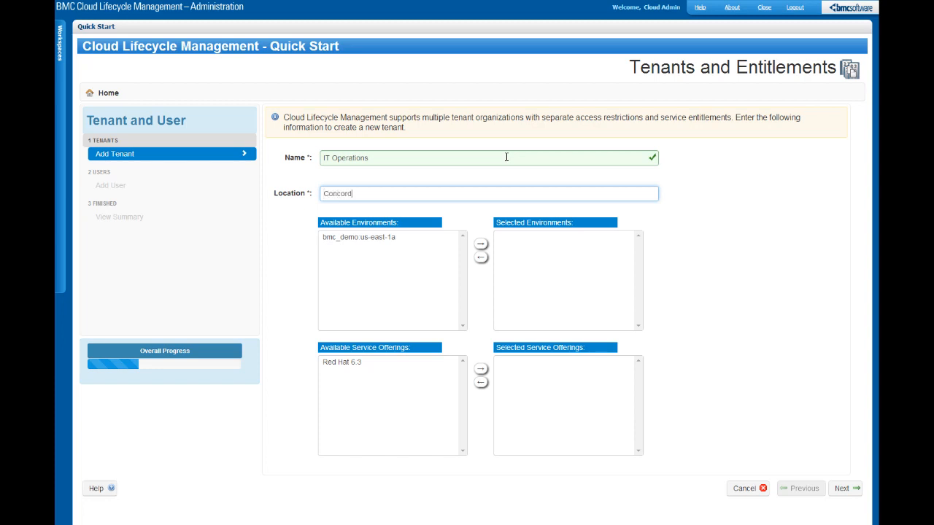
{"action": "key", "text": "Tab"}
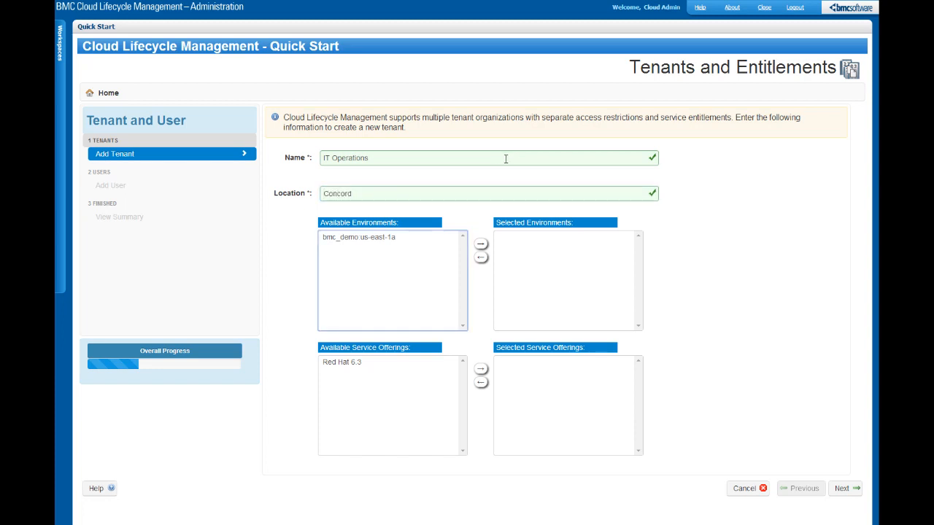
{"action": "left_click", "coordinate": [346, 237]}
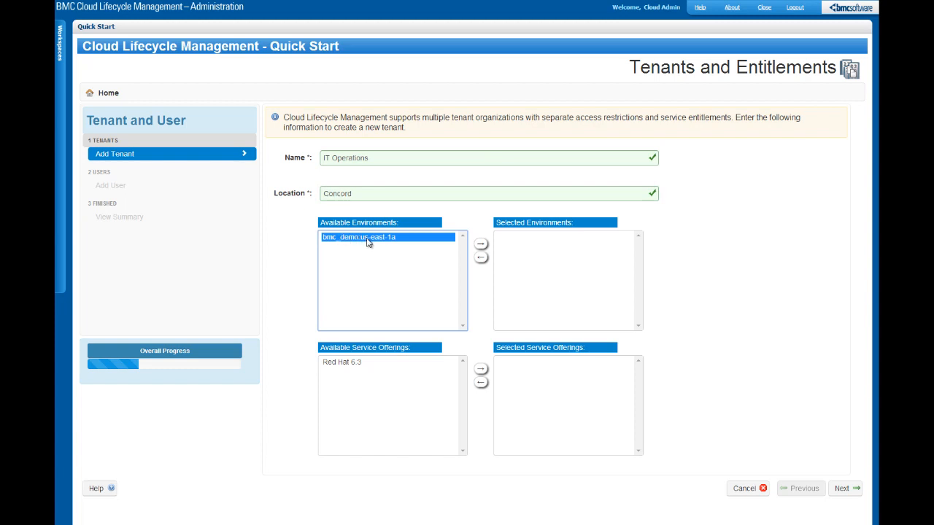
{"action": "left_click", "coordinate": [482, 247]}
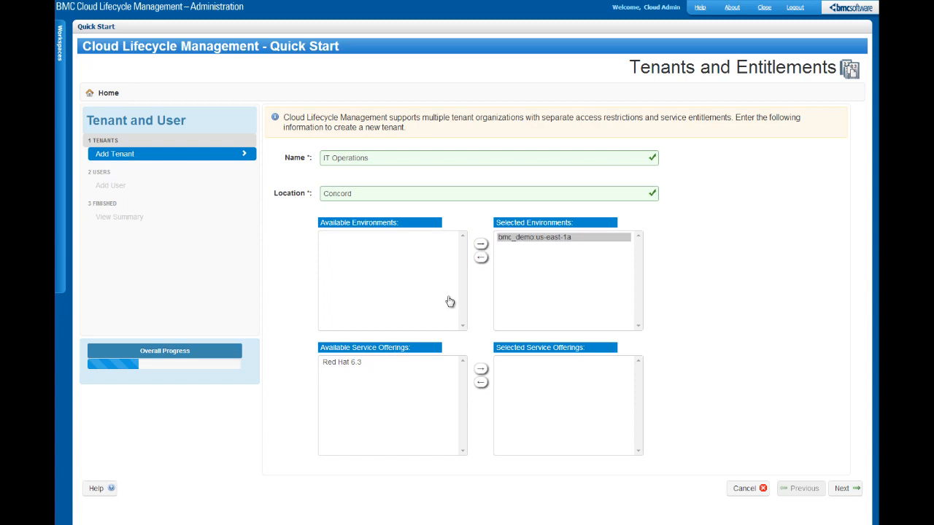
{"action": "left_click", "coordinate": [361, 363]}
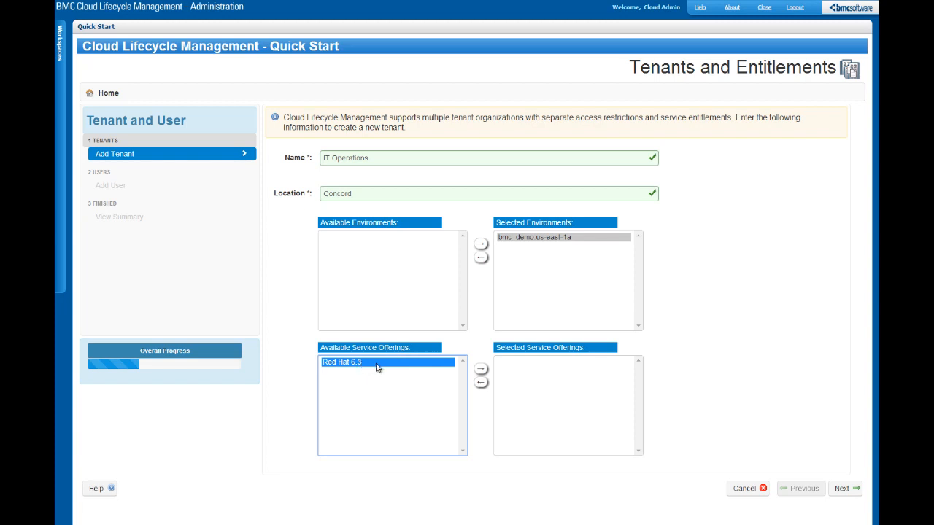
{"action": "left_click", "coordinate": [482, 370]}
{"action": "left_click", "coordinate": [847, 489]}
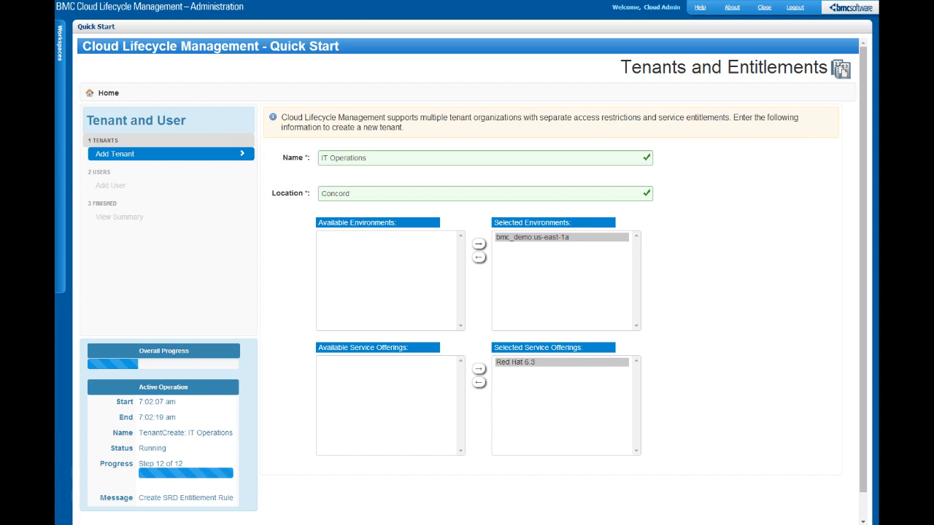
Enter the new user's first and last name, login name and a confirmed password.
{"action": "left_click", "coordinate": [620, 155]}
{"action": "type", "text": "Jane"}
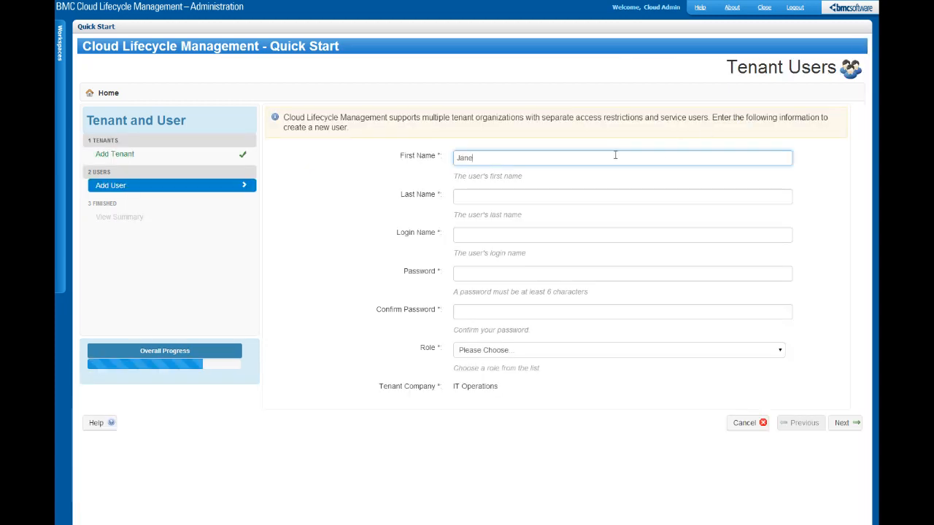
{"action": "key", "text": "Tab"}
{"action": "type", "text": "Administrator"}
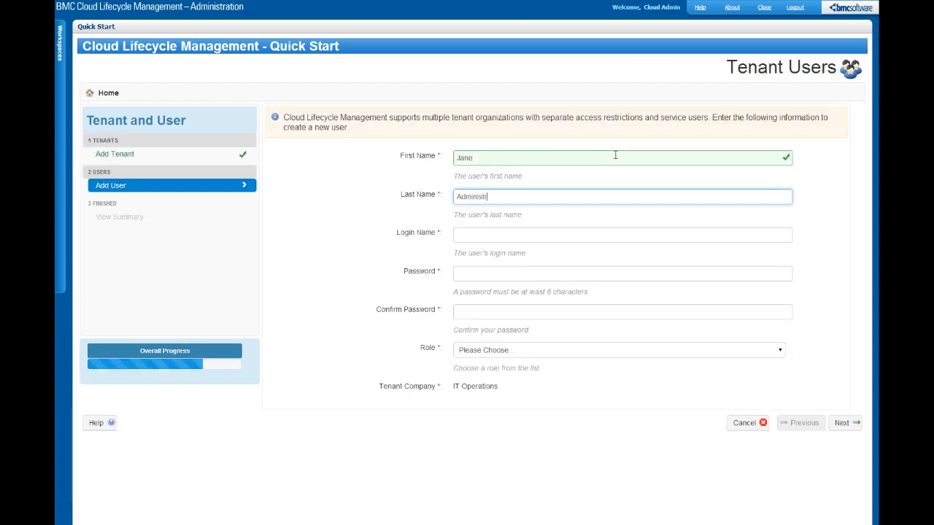
{"action": "key", "text": "Tab"}
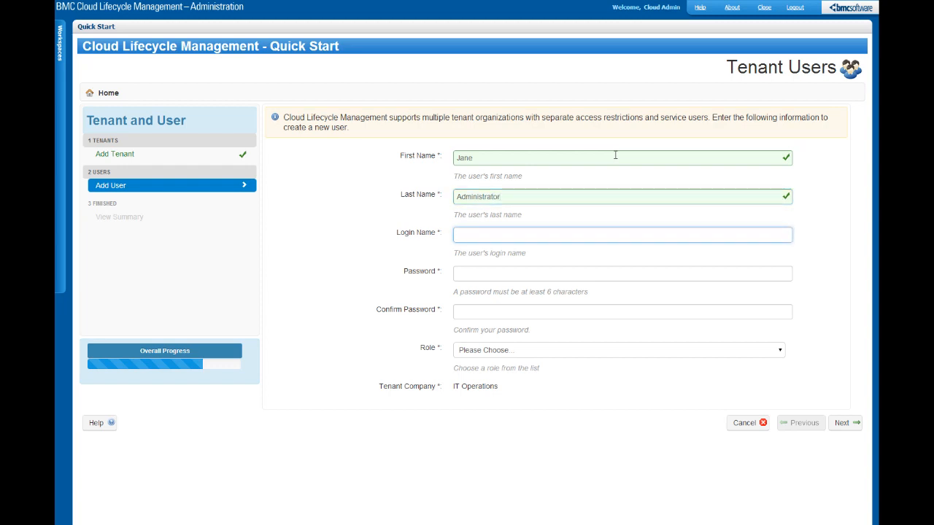
{"action": "type", "text": "Jane"}
{"action": "key", "text": "Tab"}
{"action": "type", "text": "passwor"}
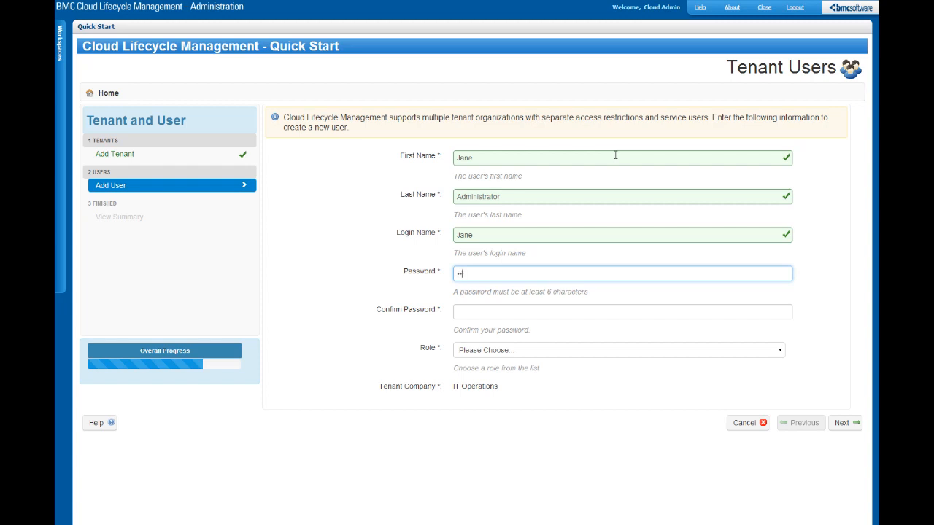
{"action": "type", "text": "d"}
{"action": "key", "text": "Tab"}
{"action": "type", "text": "password"}
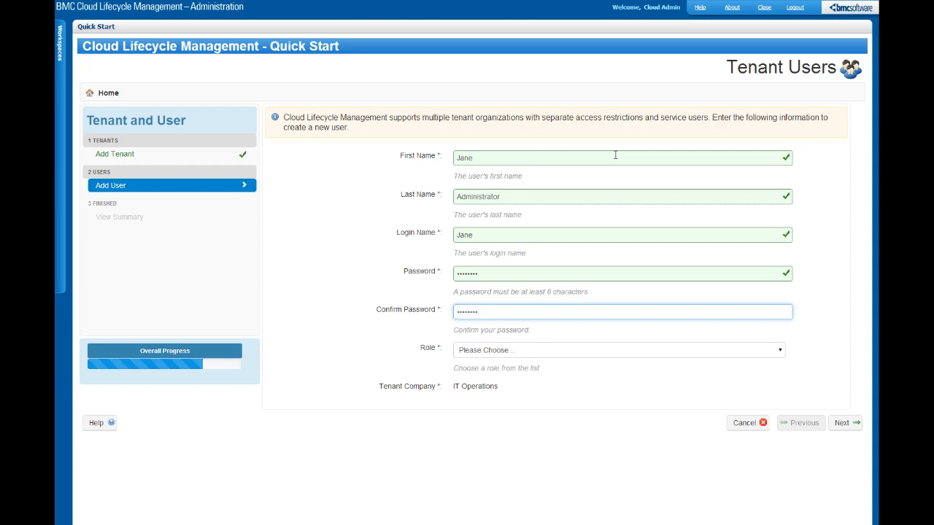
Assign the Cloud End User role and complete the tenant and user setup.
{"action": "left_click", "coordinate": [780, 352]}
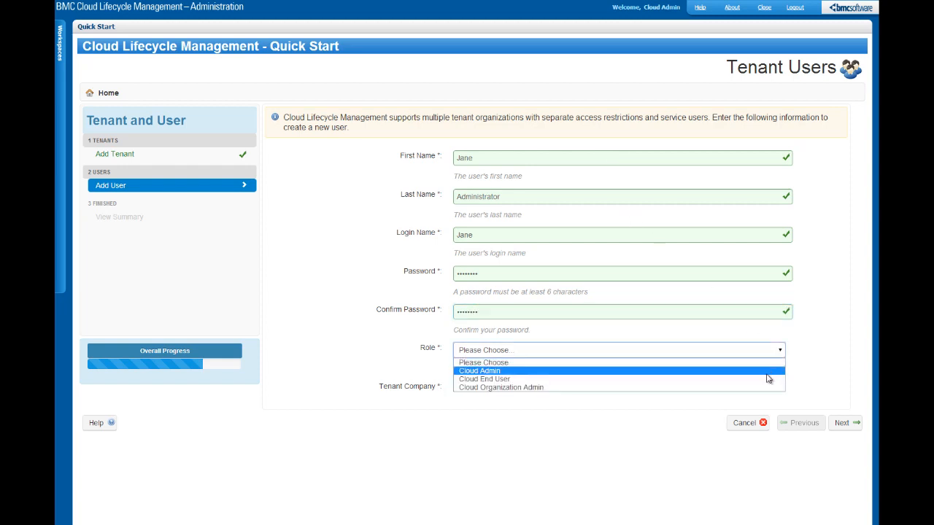
{"action": "left_click", "coordinate": [766, 380]}
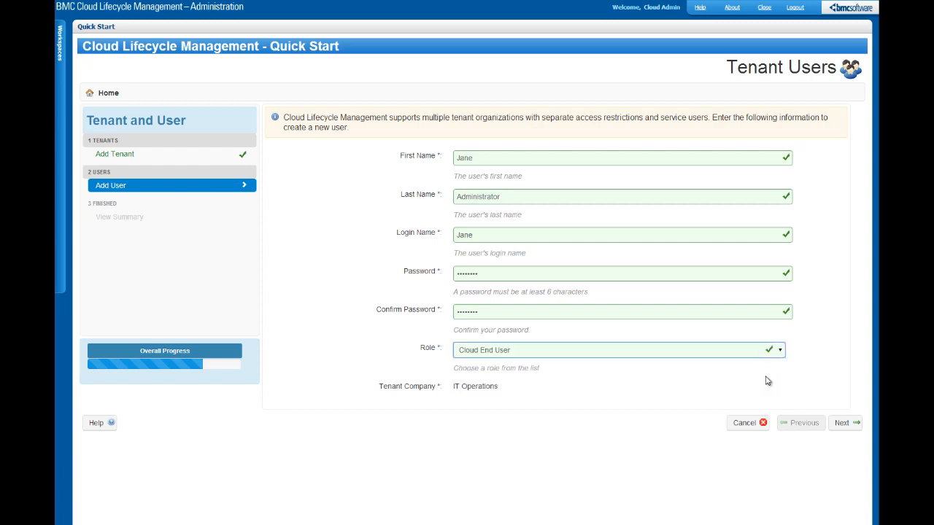
{"action": "left_click", "coordinate": [839, 428]}
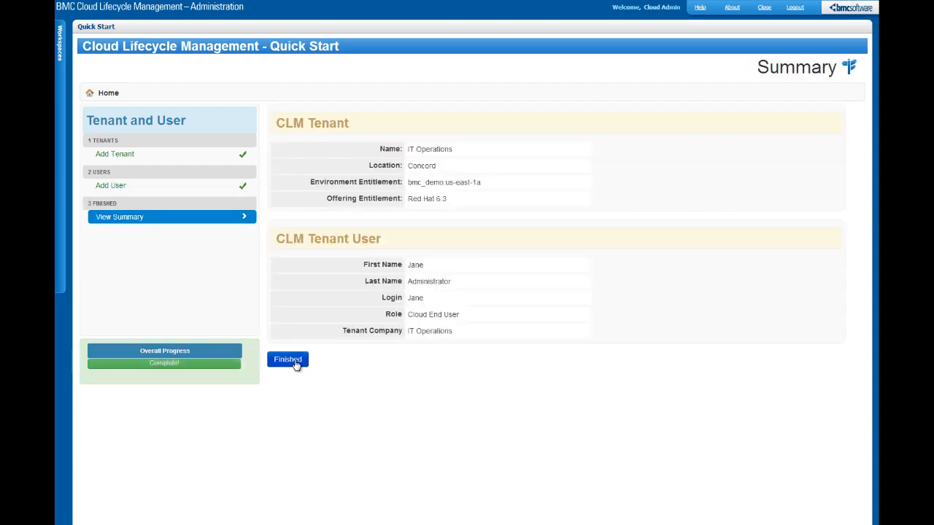
{"action": "left_click", "coordinate": [289, 359]}
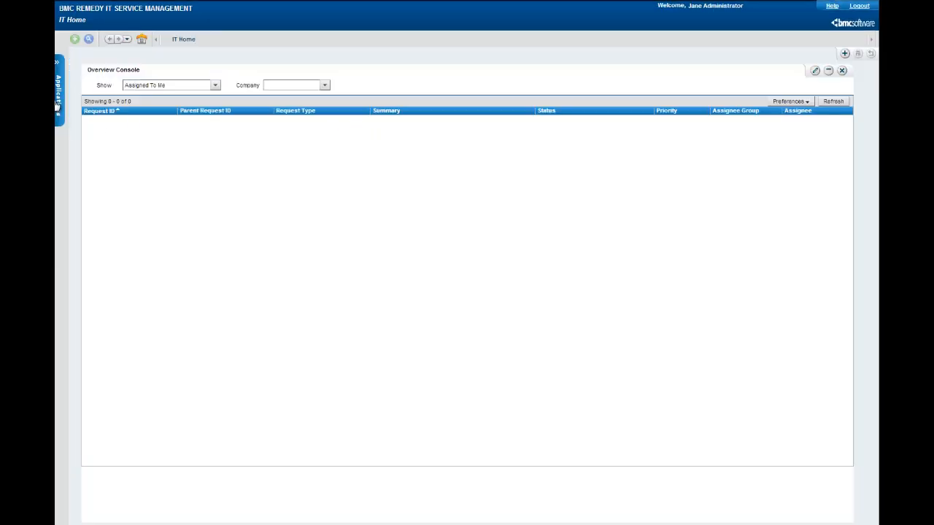
Open the Cloud Lifecycle Management console from the Applications panel.
{"action": "left_click", "coordinate": [58, 107]}
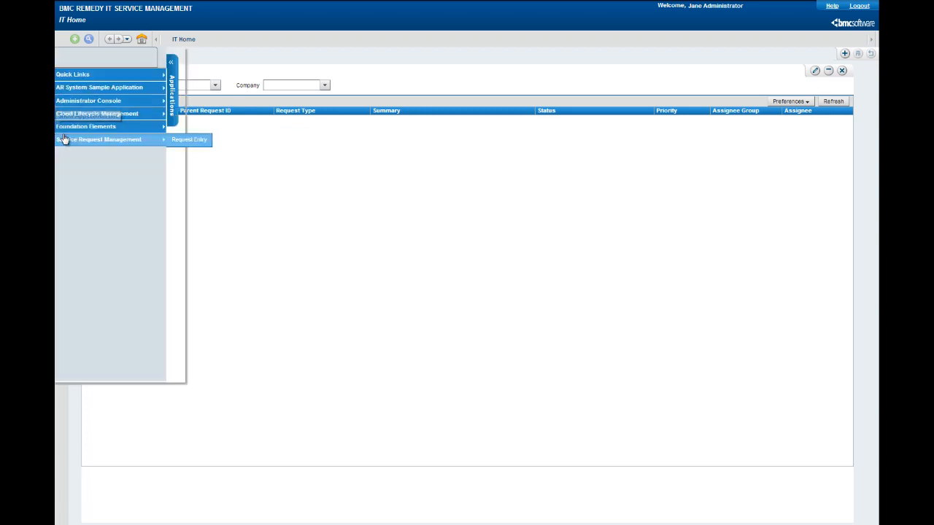
{"action": "left_click", "coordinate": [185, 120]}
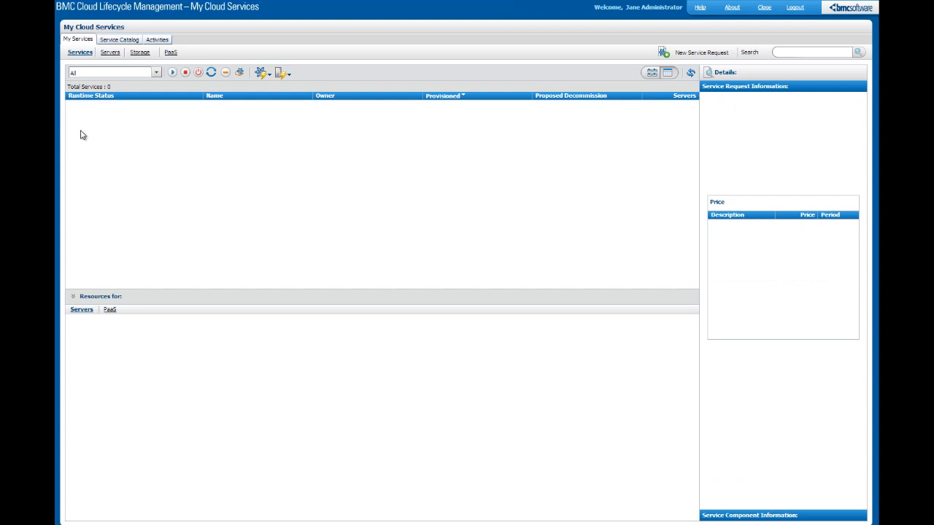
Start a Red Hat 6.3 request from the Service Catalog, keeping the Micro size.
{"action": "left_click", "coordinate": [121, 40]}
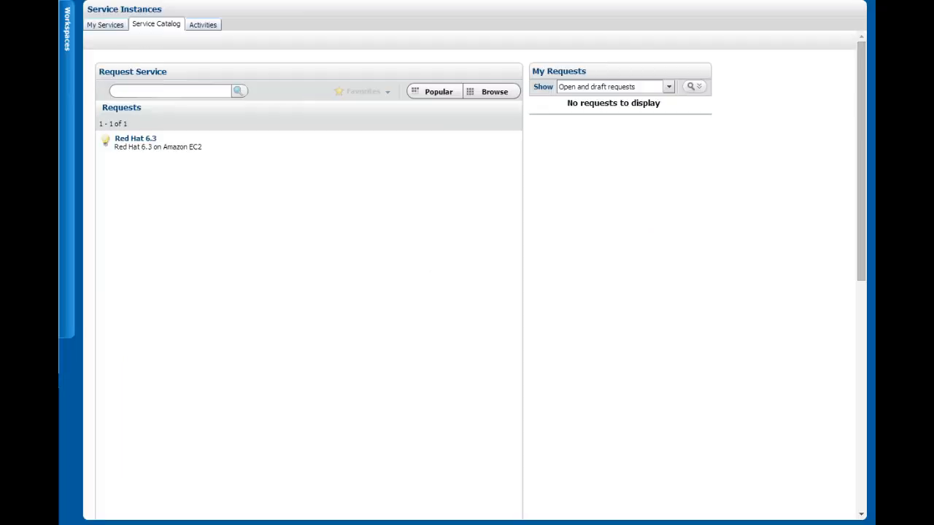
{"action": "left_click", "coordinate": [143, 142]}
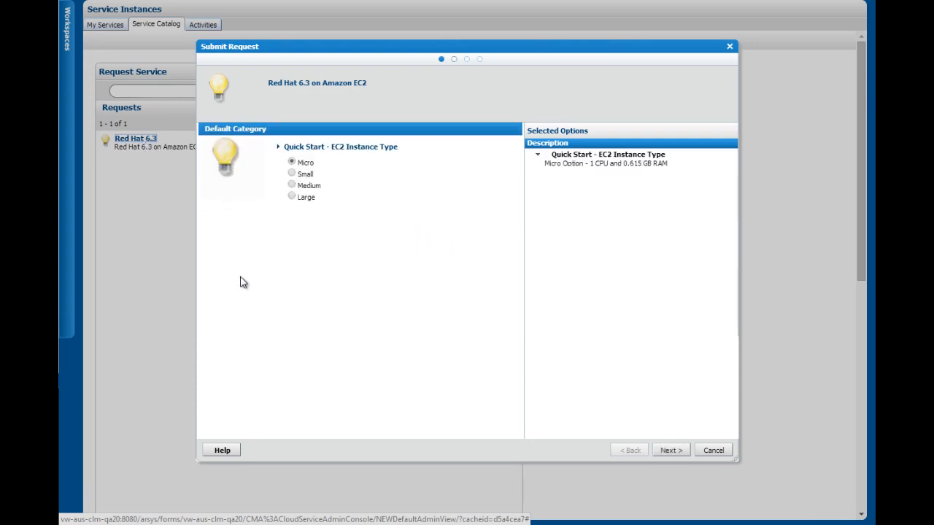
{"action": "left_click", "coordinate": [667, 452]}
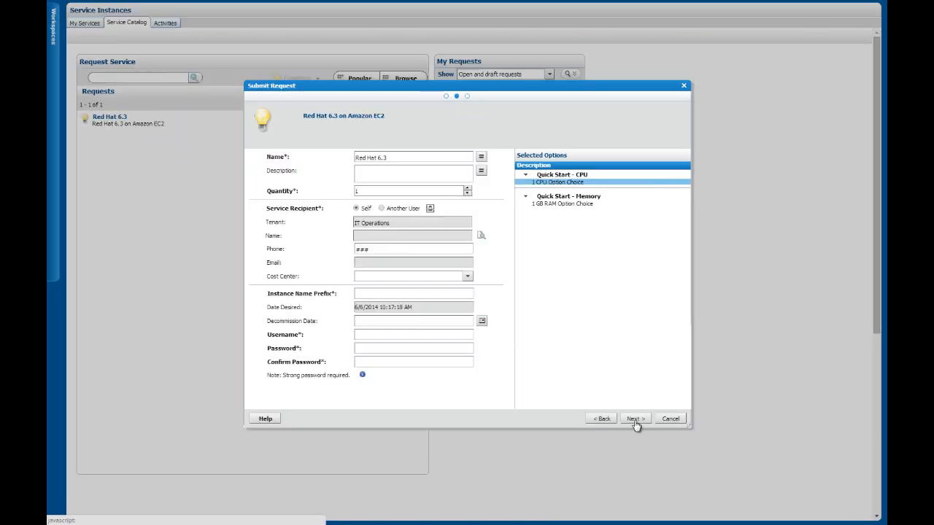
Set instance prefix dev-rh63 with user credentials, submit the request, and filter to requests needing attention.
{"action": "left_click", "coordinate": [424, 294]}
{"action": "type", "text": "de"}
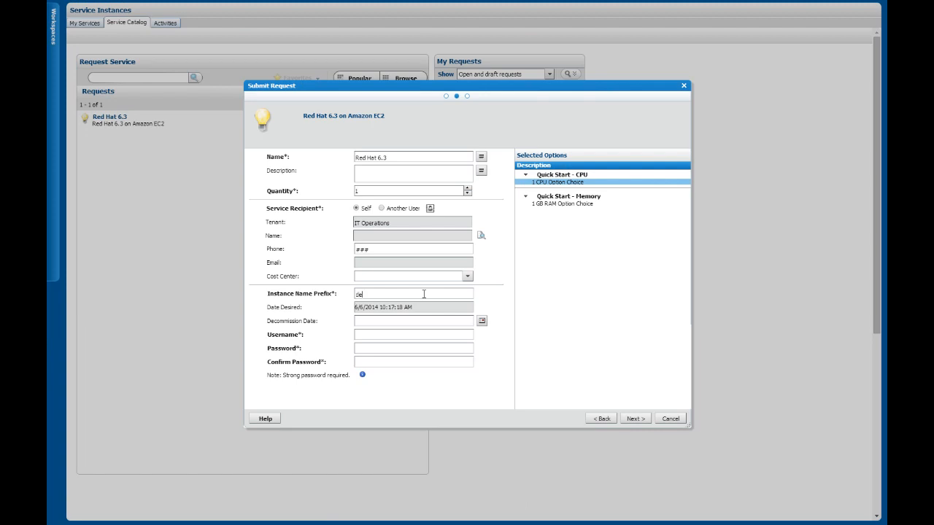
{"action": "type", "text": "v-rh63Administrator••••••••••••••••"}
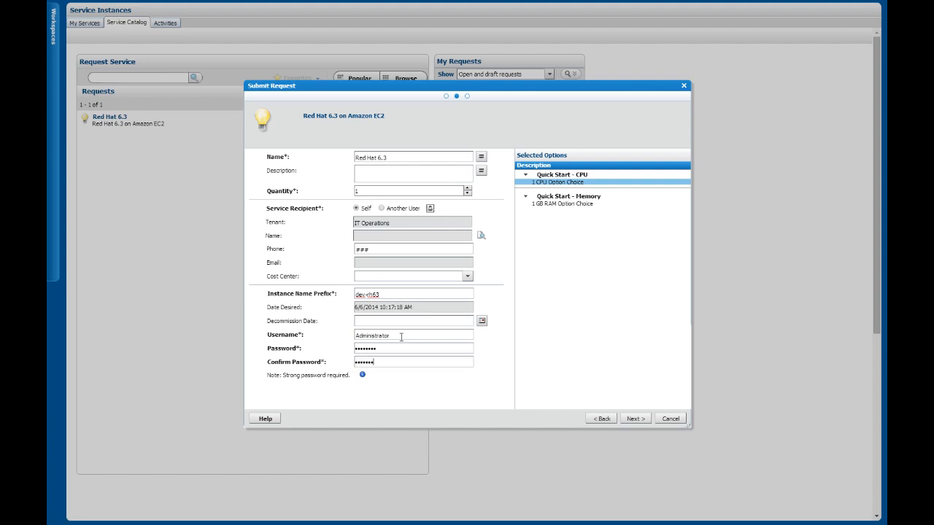
{"action": "left_click", "coordinate": [632, 419]}
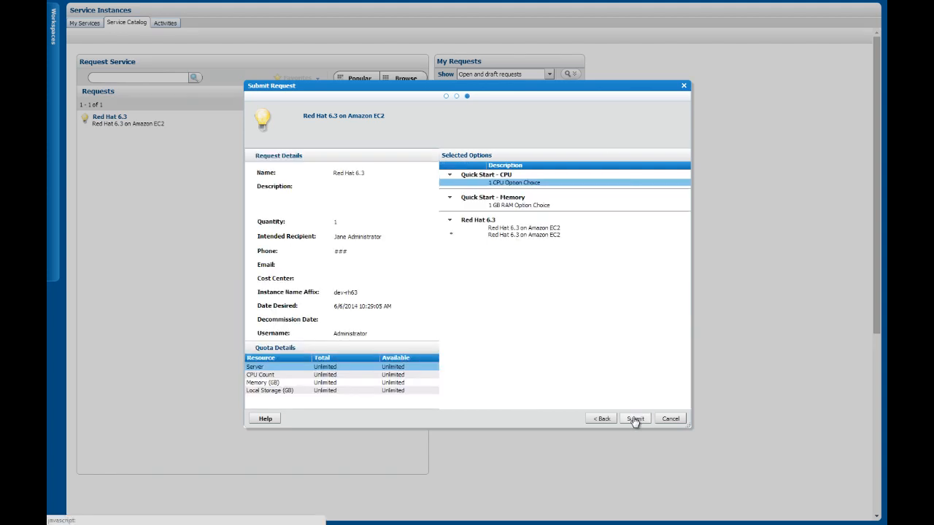
{"action": "left_click", "coordinate": [634, 420]}
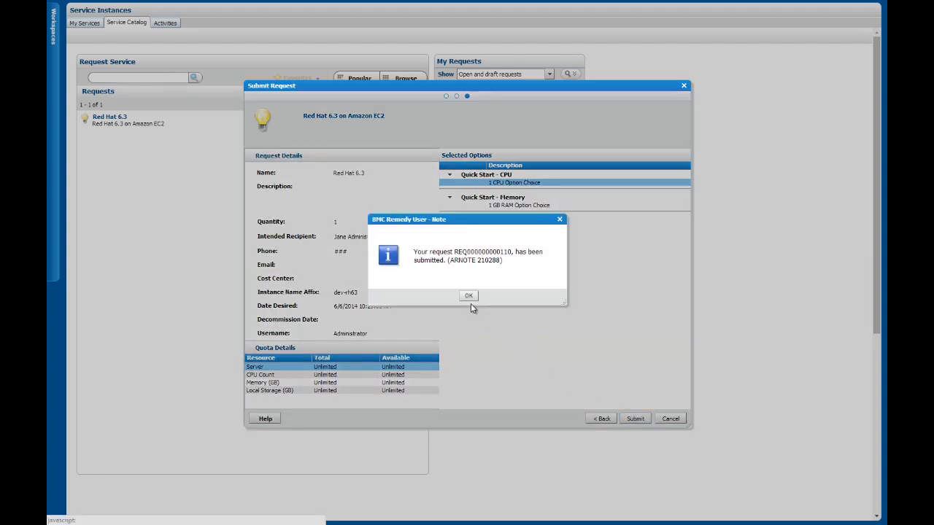
{"action": "left_click", "coordinate": [468, 296]}
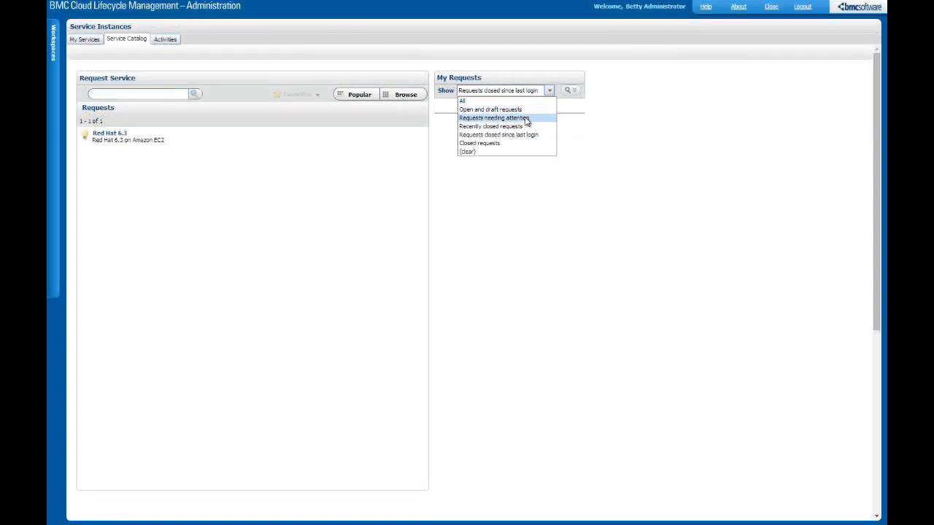
{"action": "left_click", "coordinate": [526, 119]}
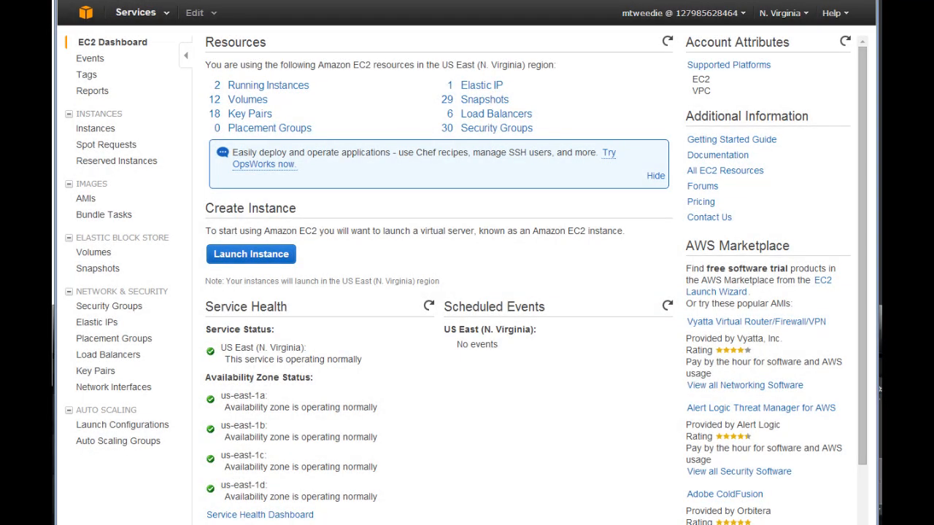
Select dev-rh63-1 in the EC2 Instances list to show it running as t1.micro in us-east-1c.
{"action": "left_click", "coordinate": [95, 131]}
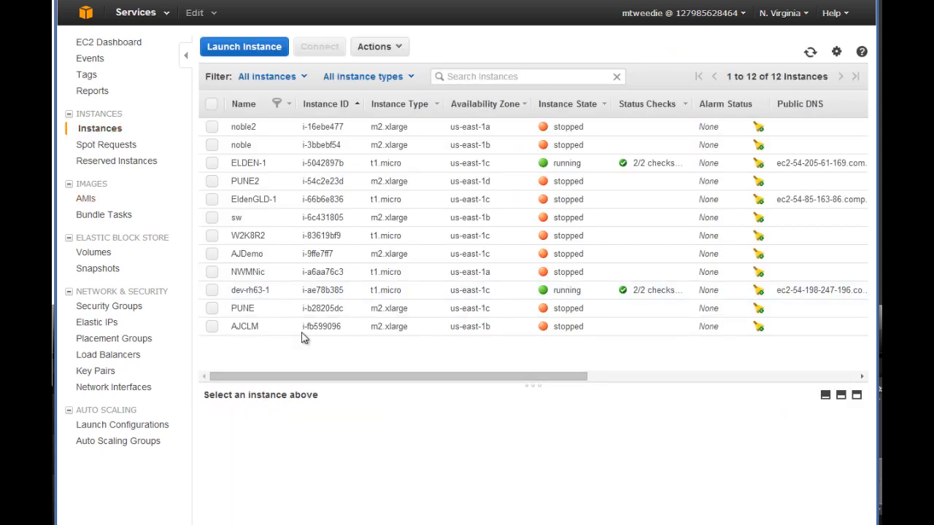
{"action": "left_click", "coordinate": [213, 291]}
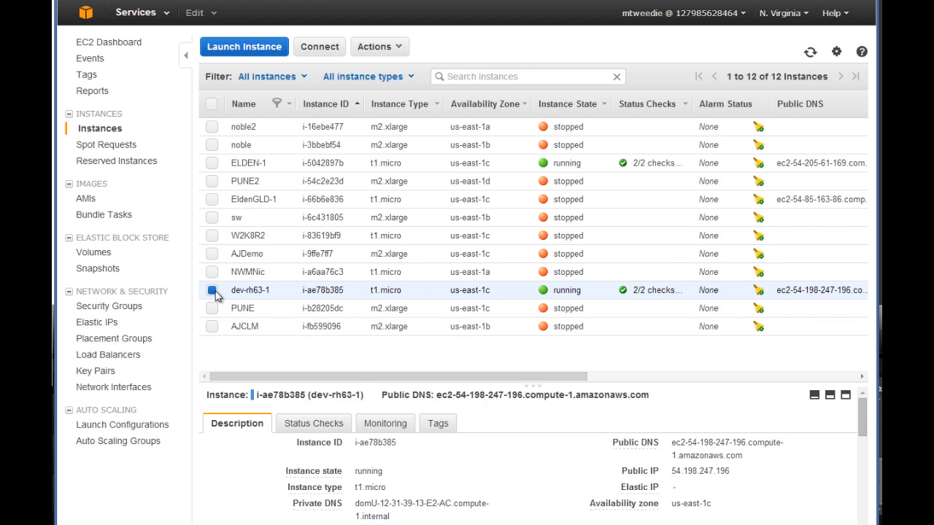